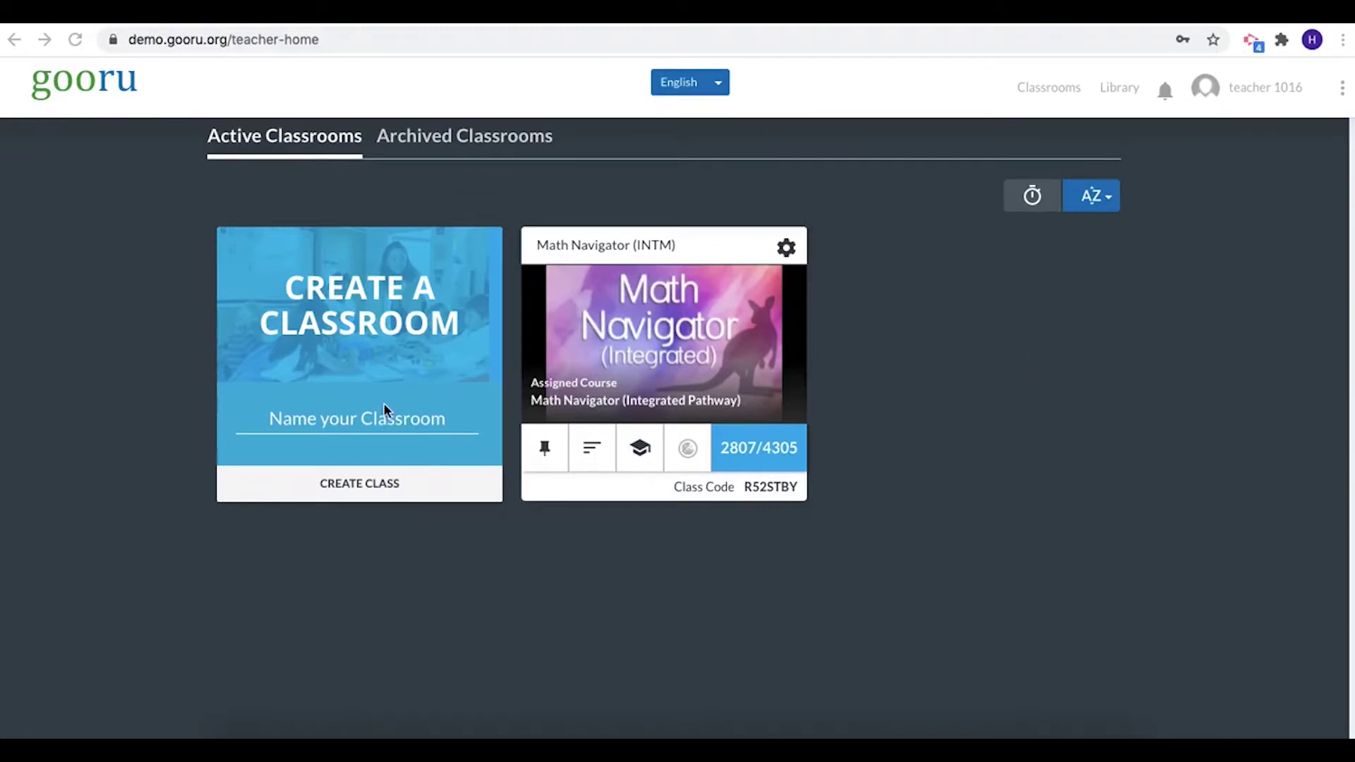
- Open Class Activities from the Math Navigator (INTM) class card
left_click(544, 460)
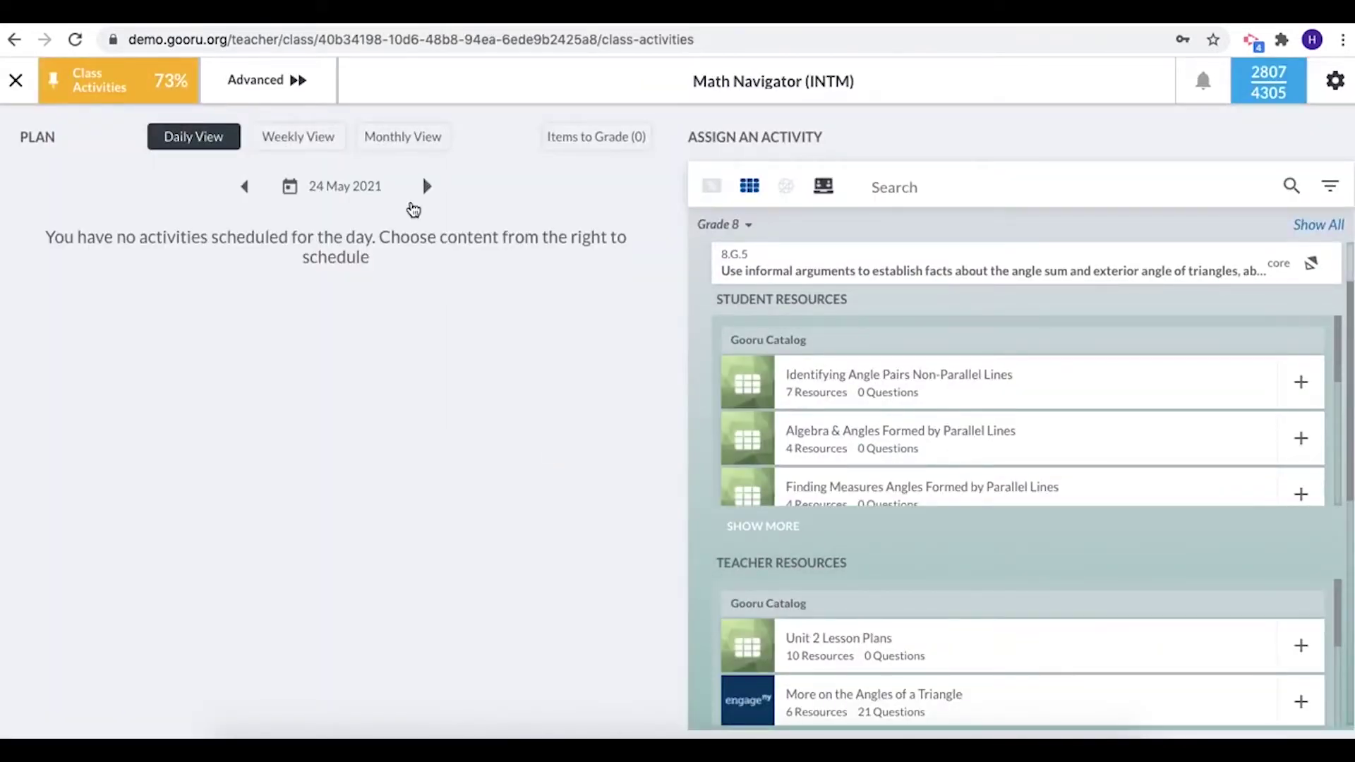
- Expand the Advanced tabs in the class header to show the extra class sections
left_click(301, 88)
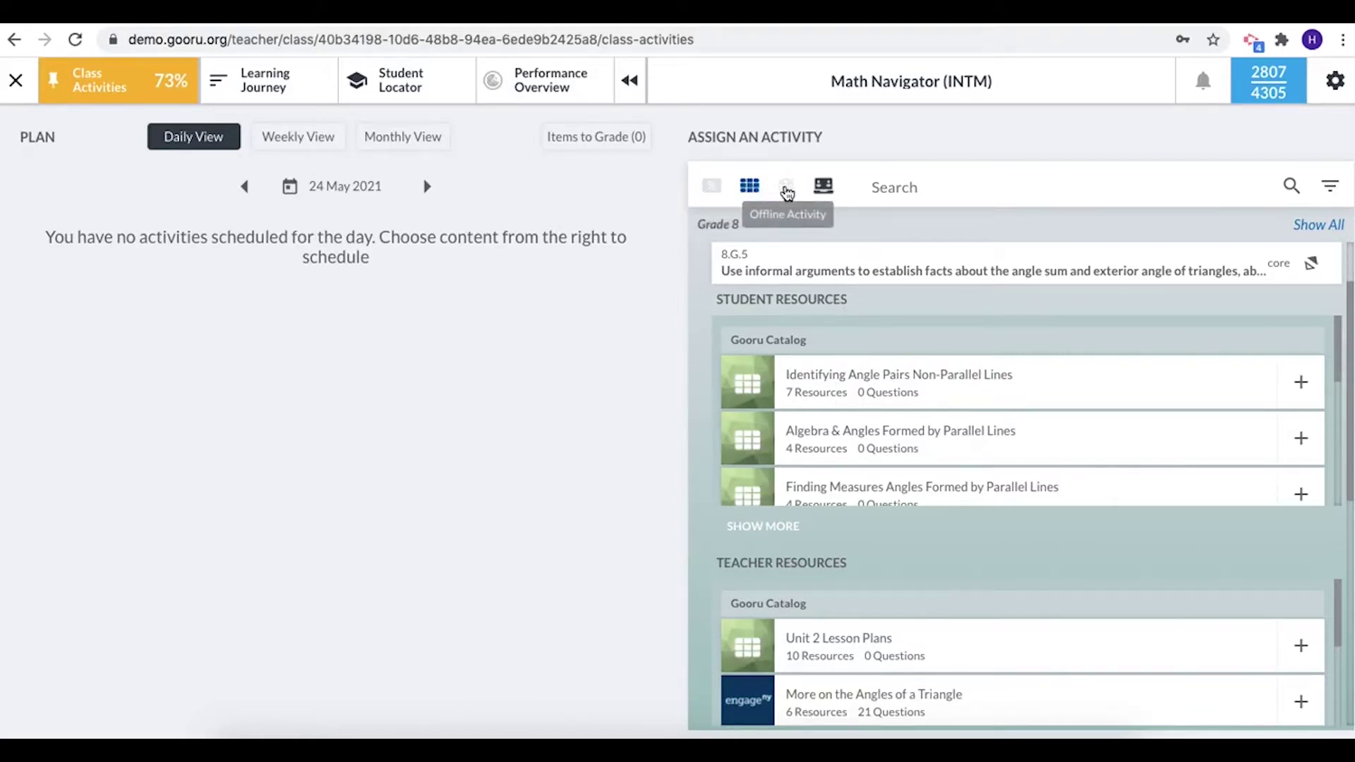
- Filter the assignable activities to assessments and search them for 'fractions'
left_click(712, 186)
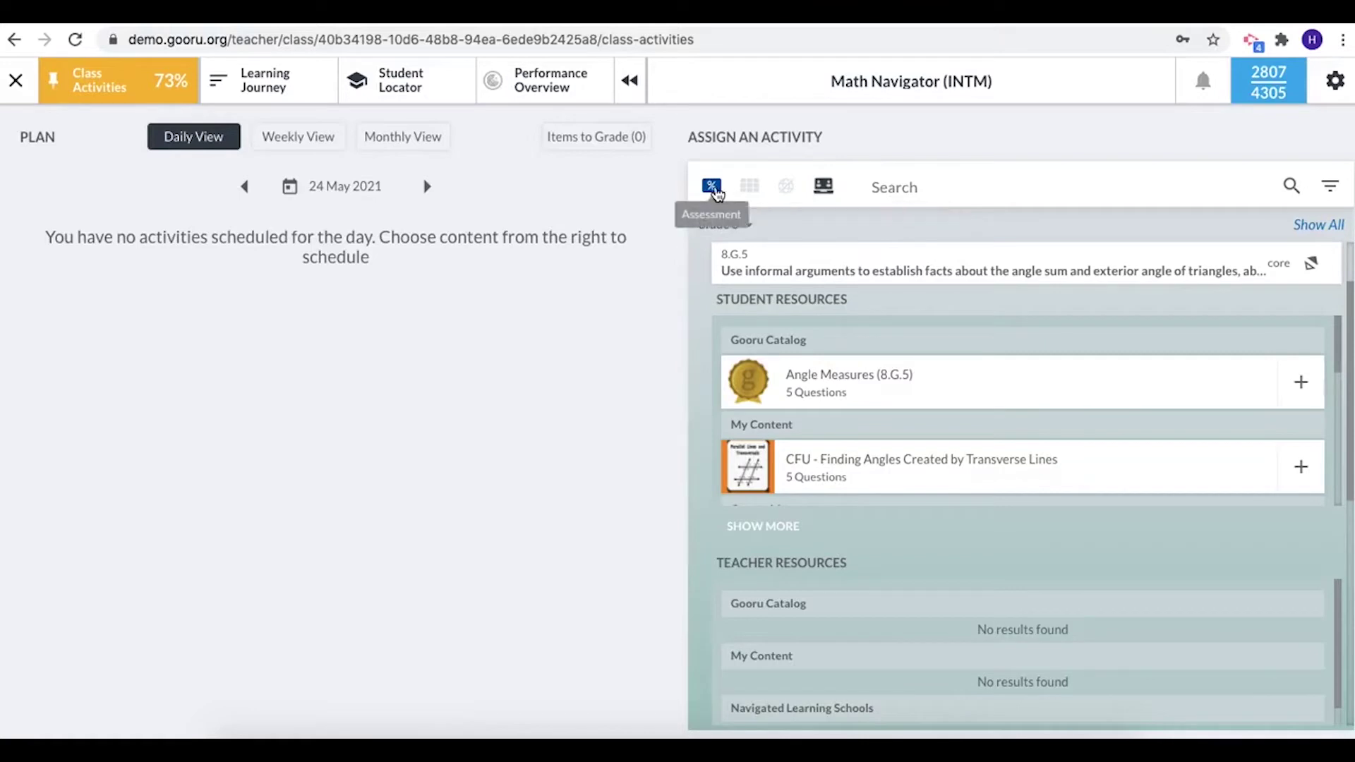
left_click(886, 185)
type("f")
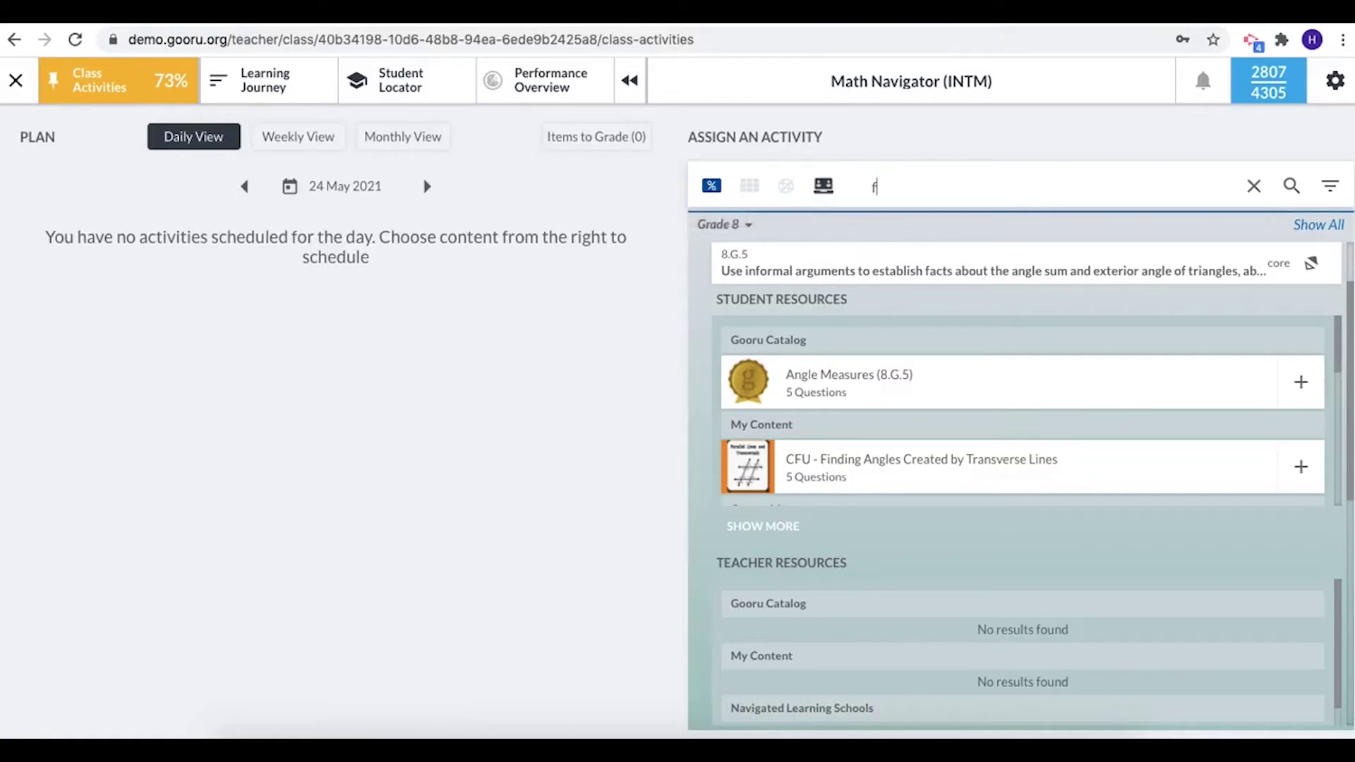
type("ractions")
key("Return")
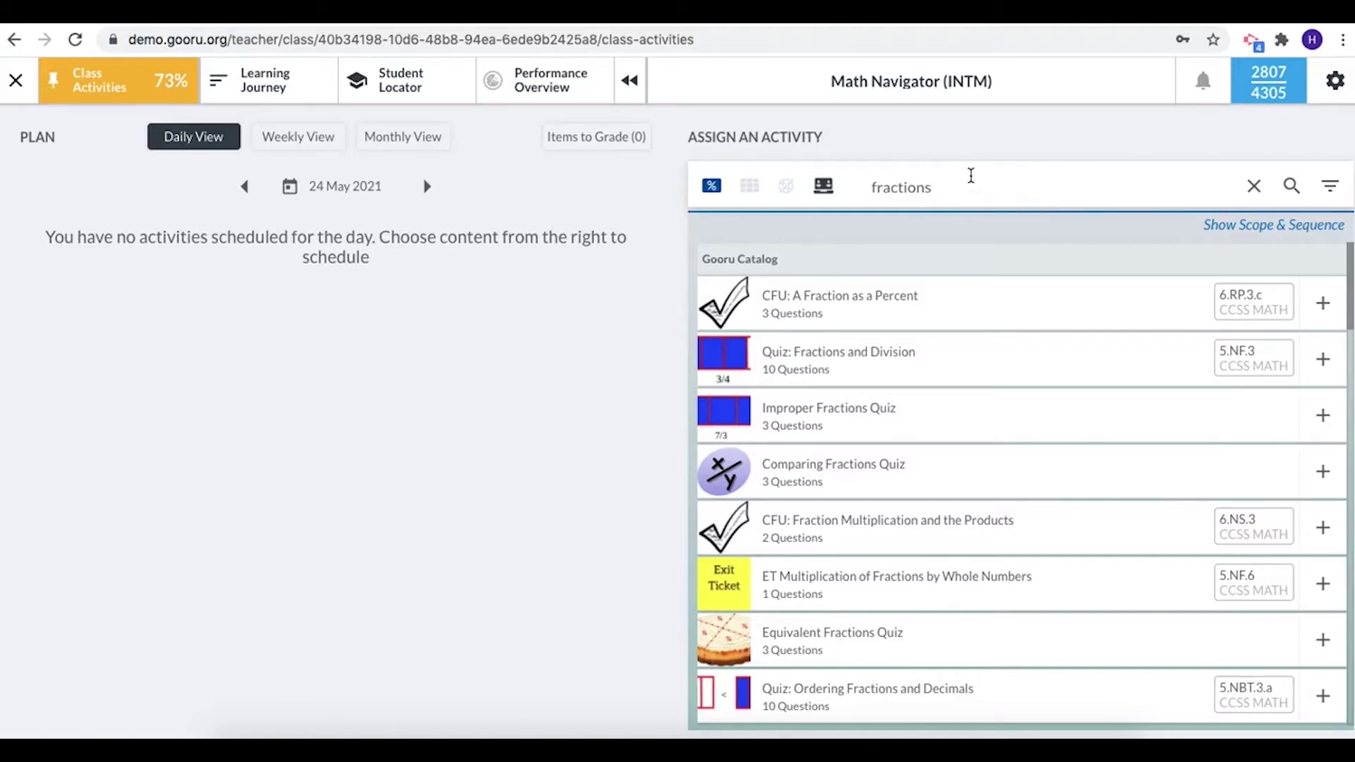
- Scroll the fraction results down to CFU - Identifying Equivalent Fractions in the Course Map section
scroll(857, 452, "down", 7)
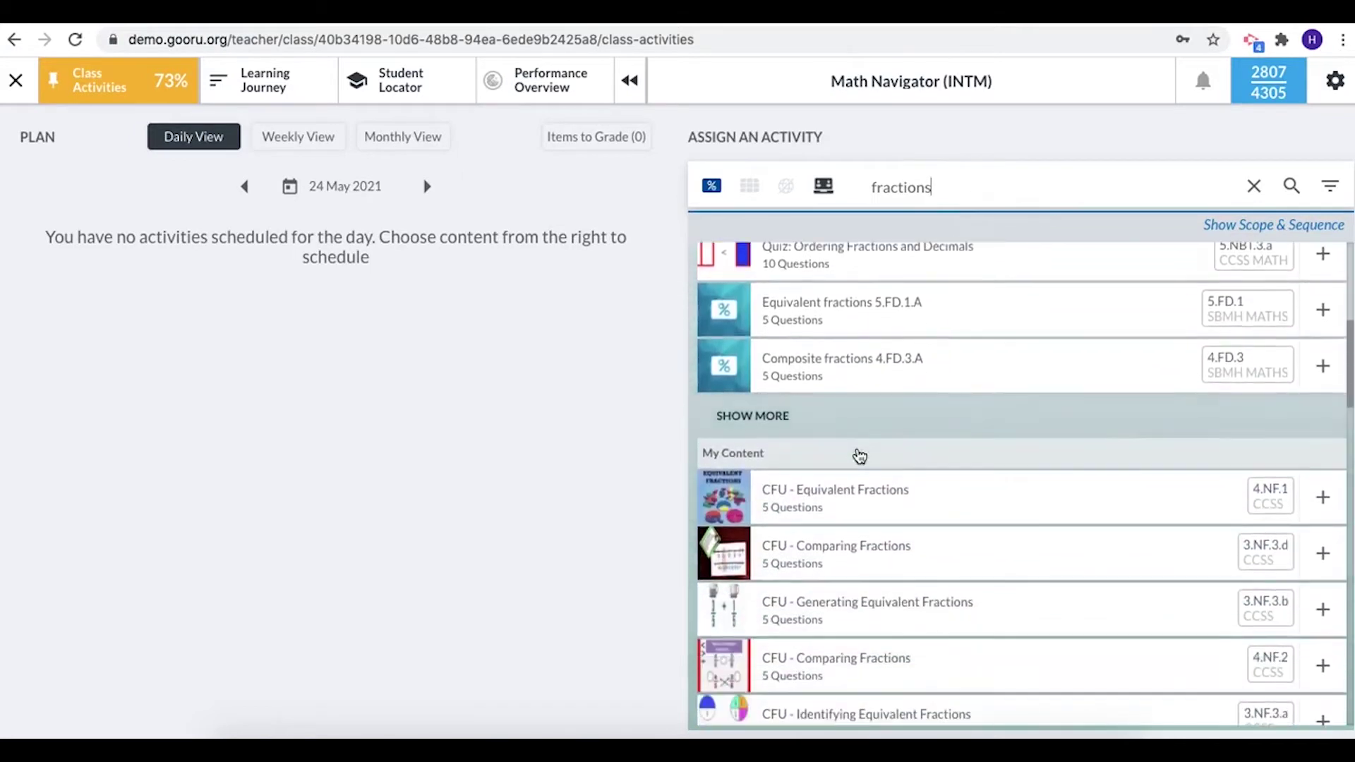
scroll(857, 446, "down", 1)
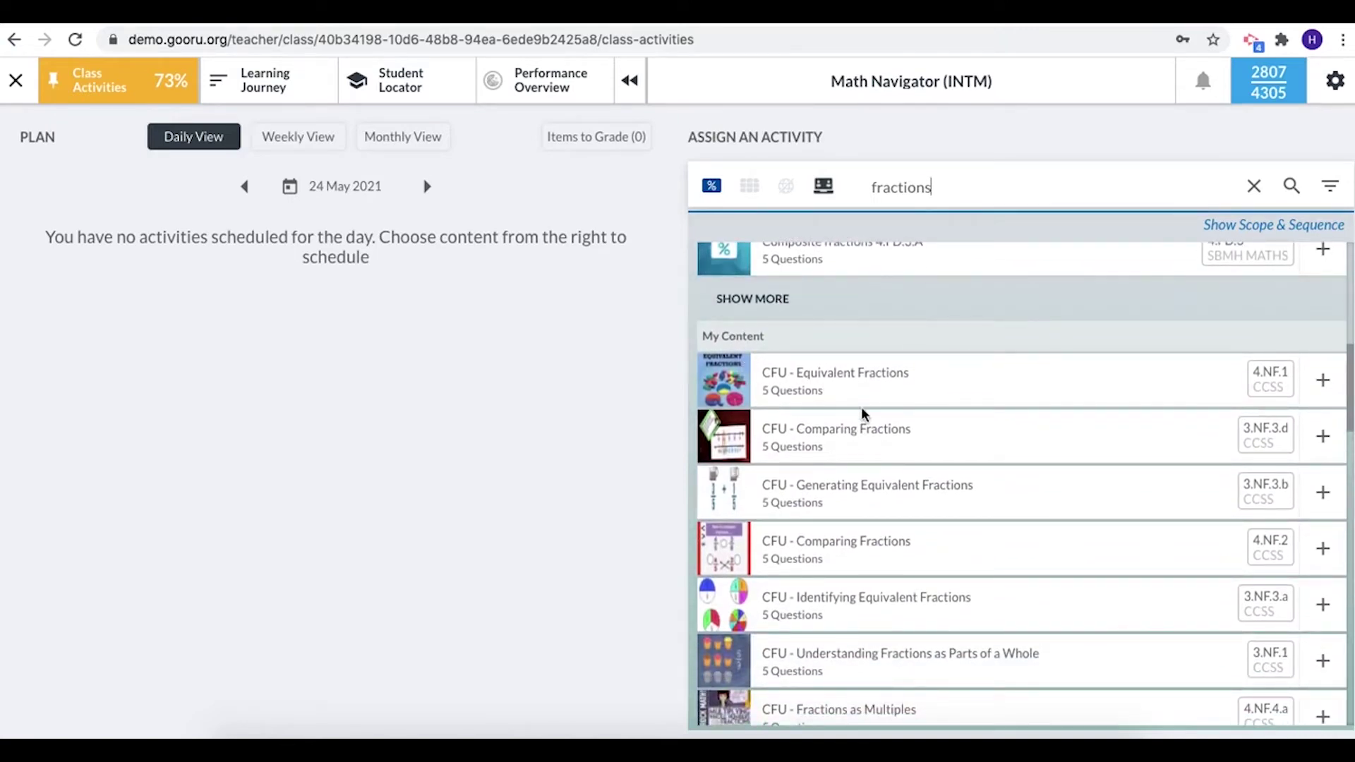
scroll(888, 366, "down", 1)
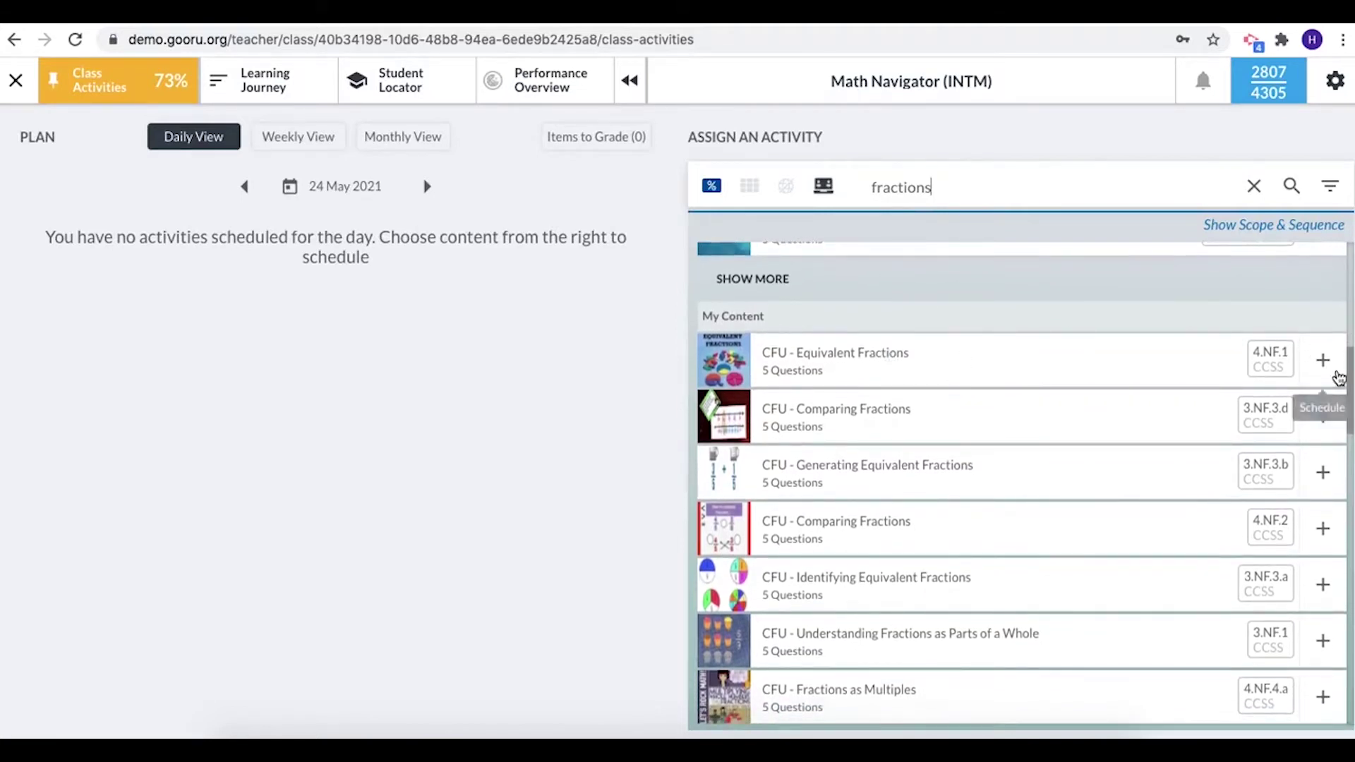
scroll(1004, 474, "down", 4)
scroll(1005, 473, "down", 5)
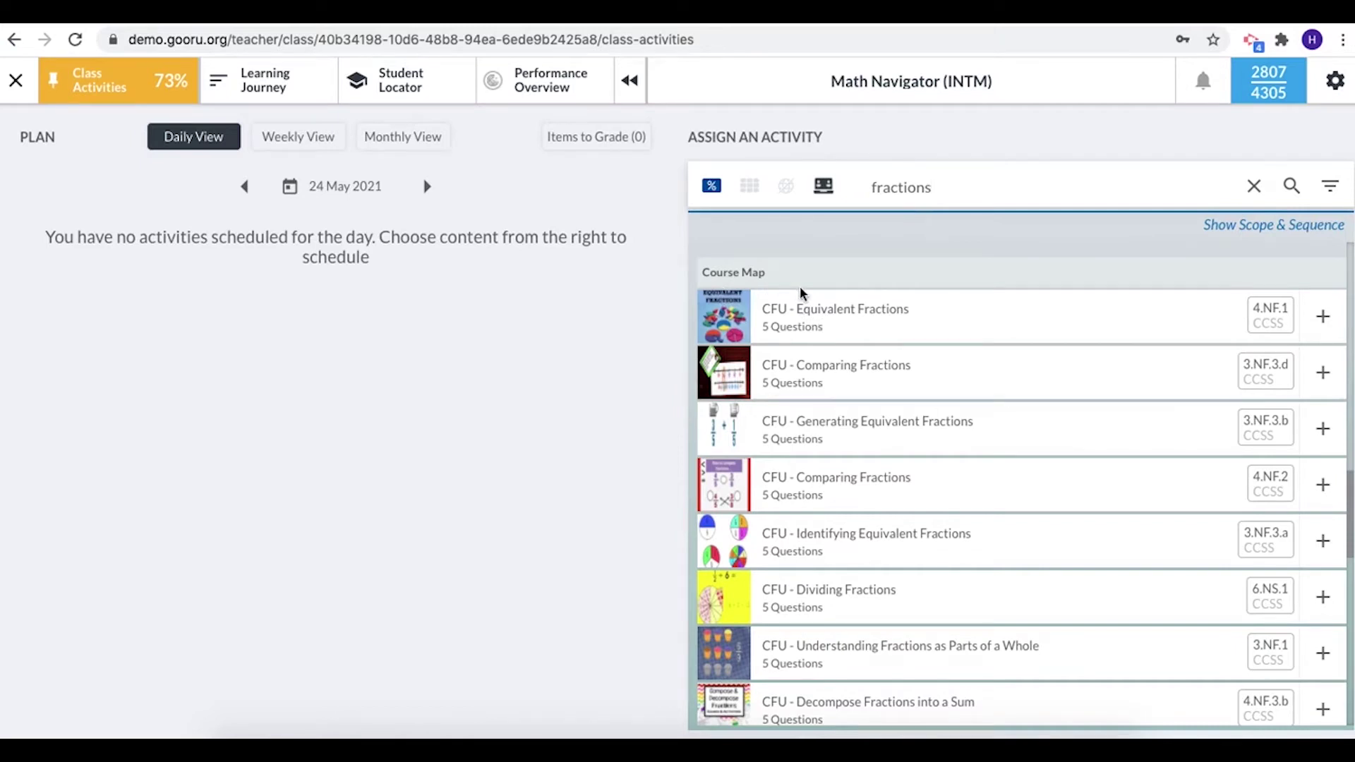
scroll(800, 289, "down", 1)
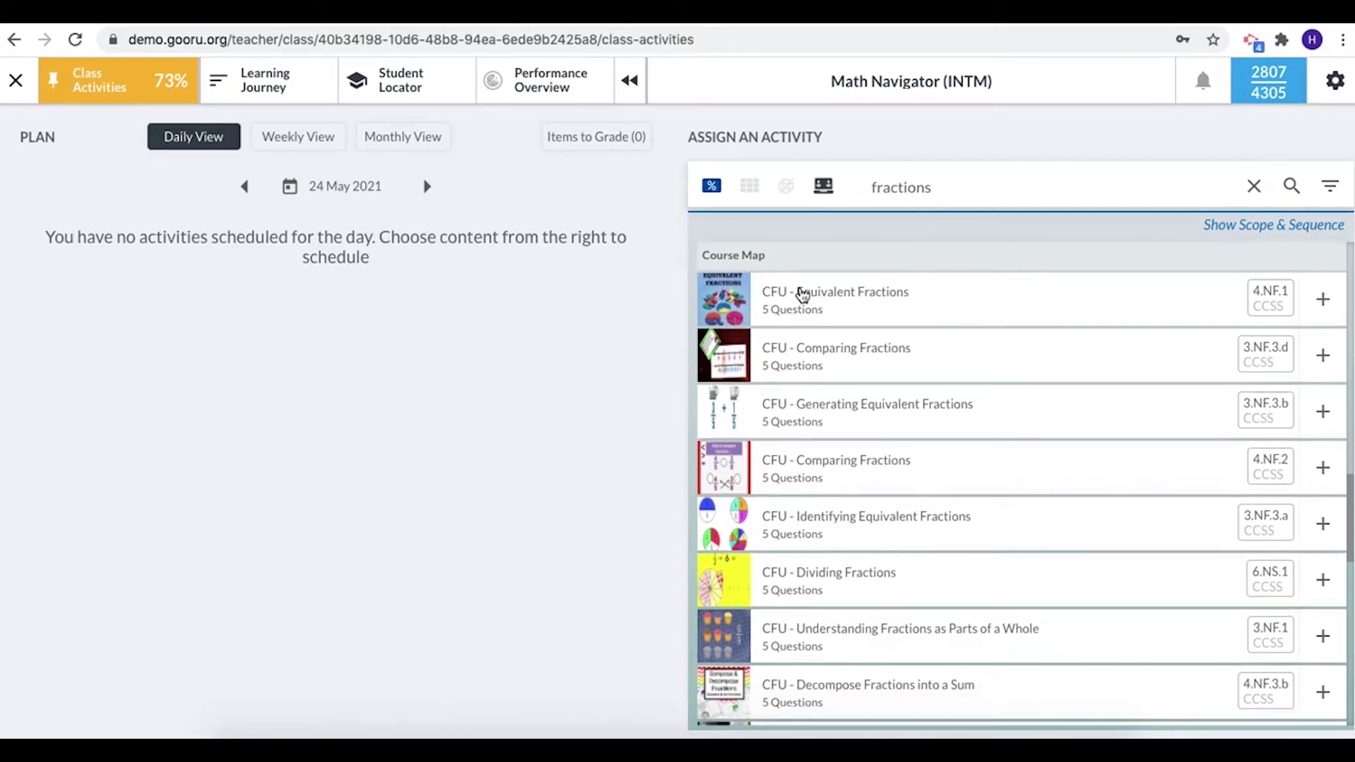
scroll(802, 295, "down", 10)
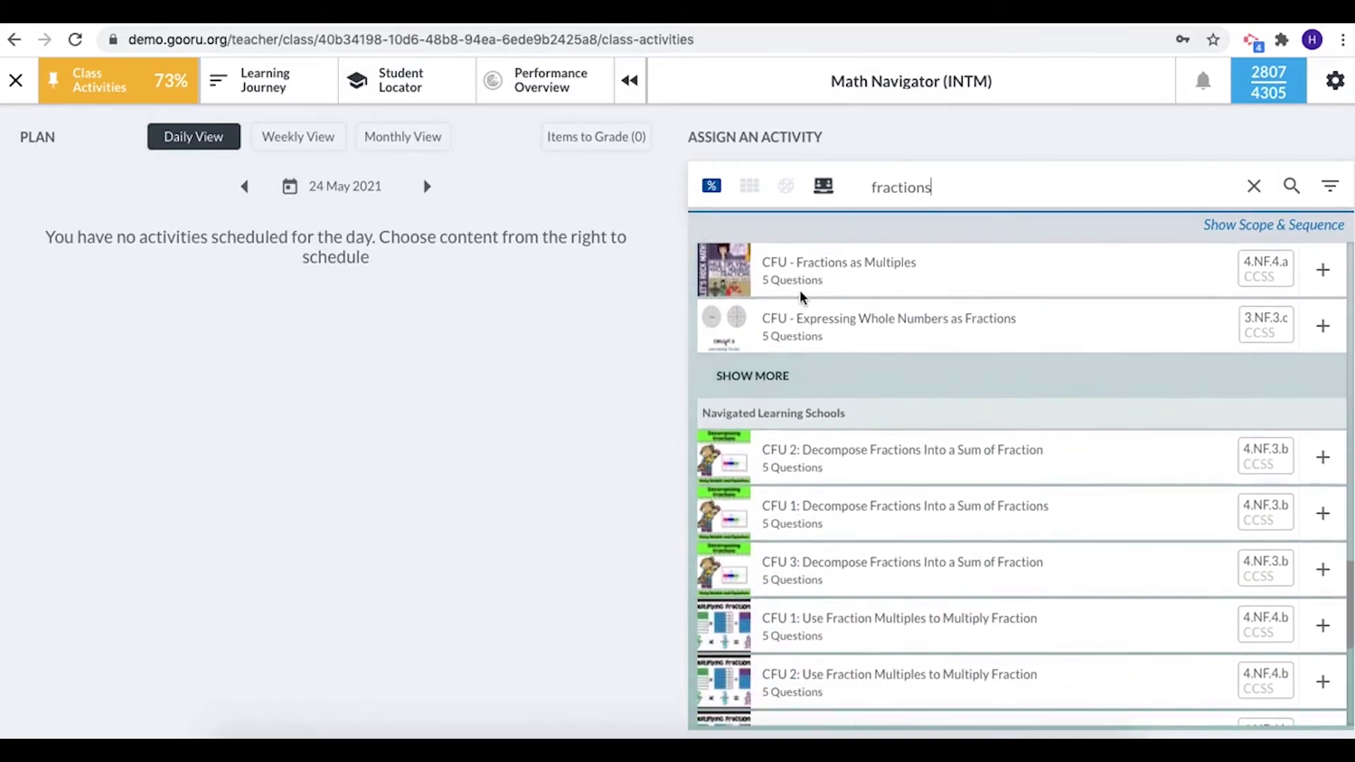
scroll(801, 295, "down", 1)
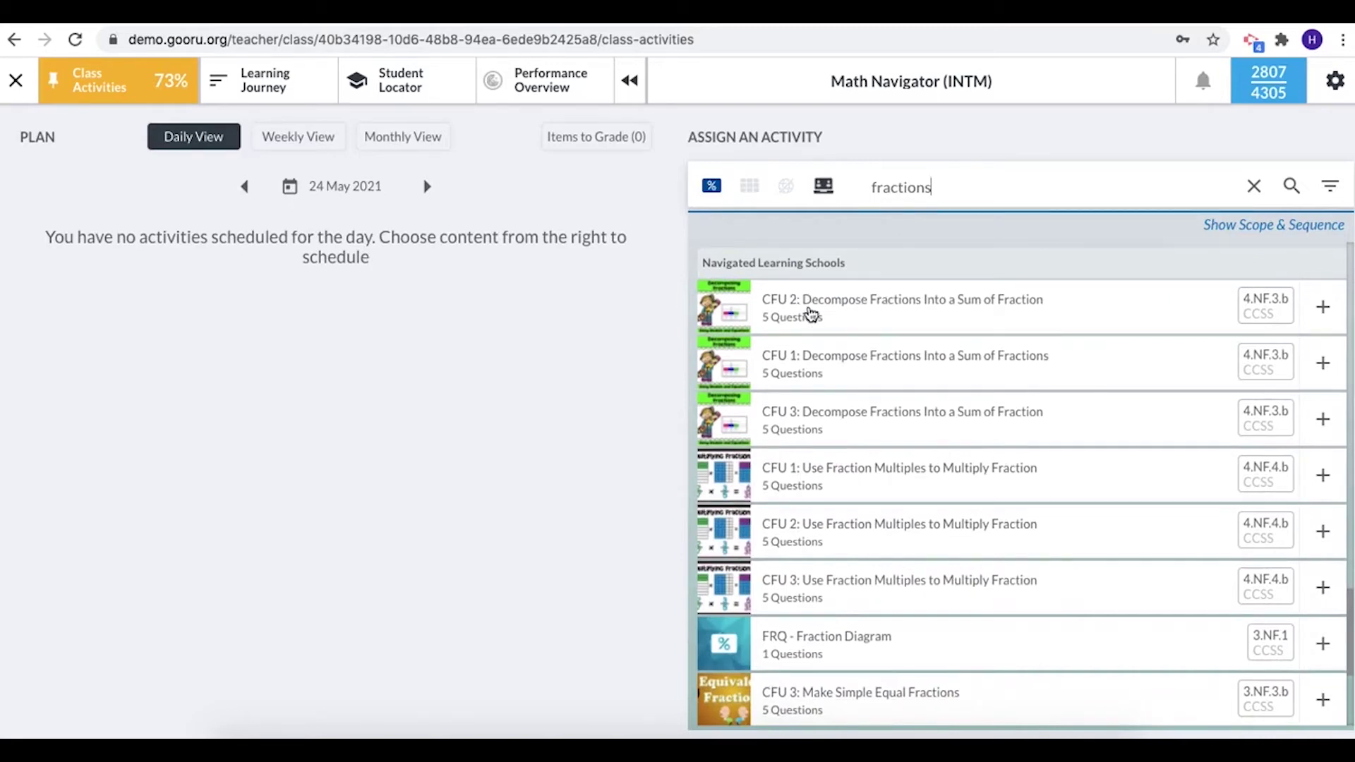
scroll(845, 421, "down", 4)
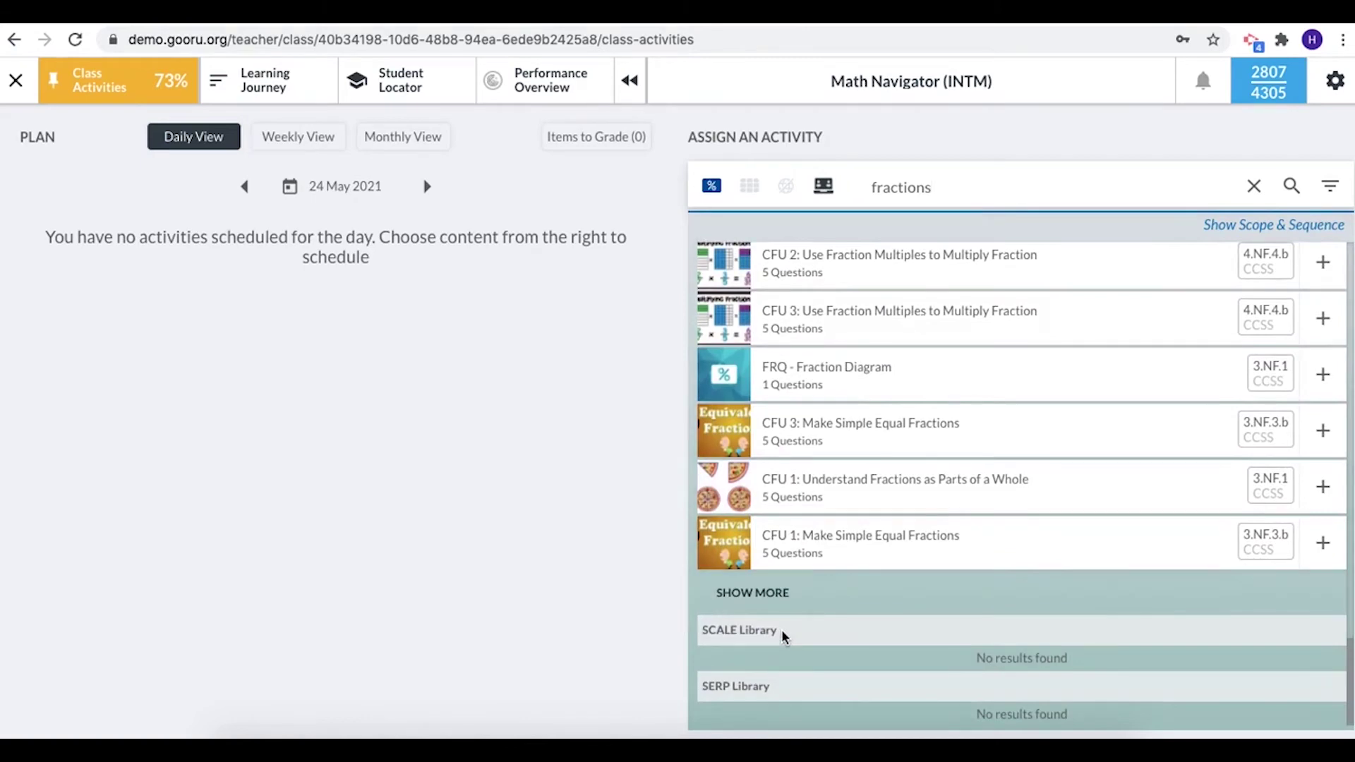
scroll(781, 629, "up", 6)
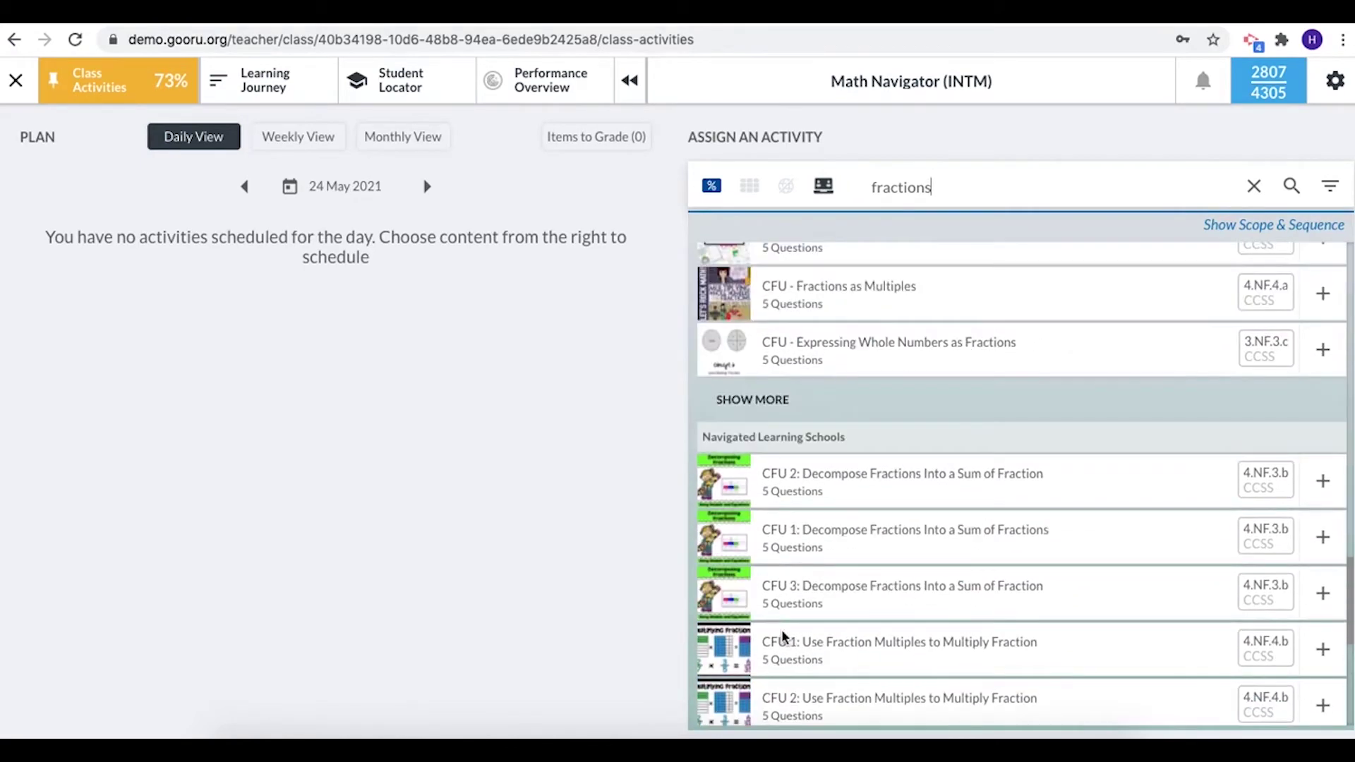
scroll(781, 629, "up", 6)
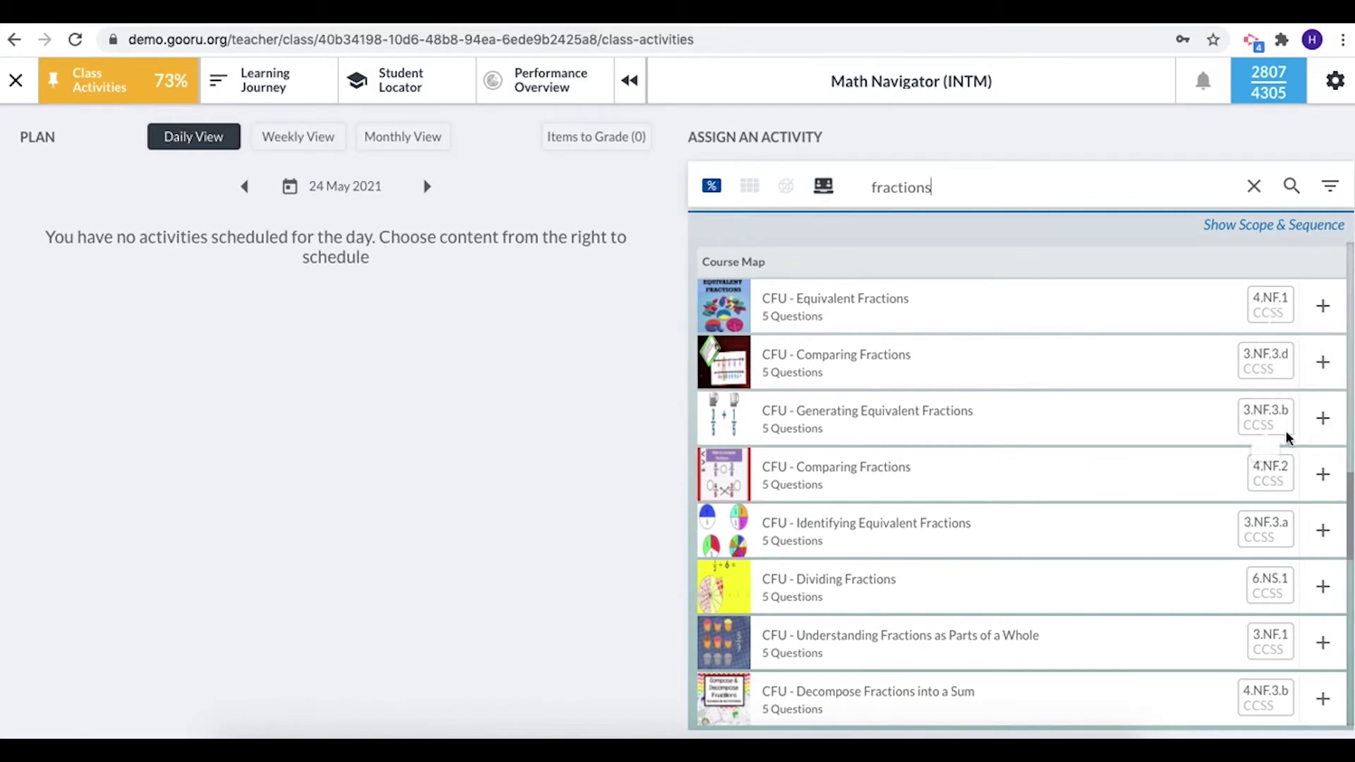
scroll(1132, 392, "down", 2)
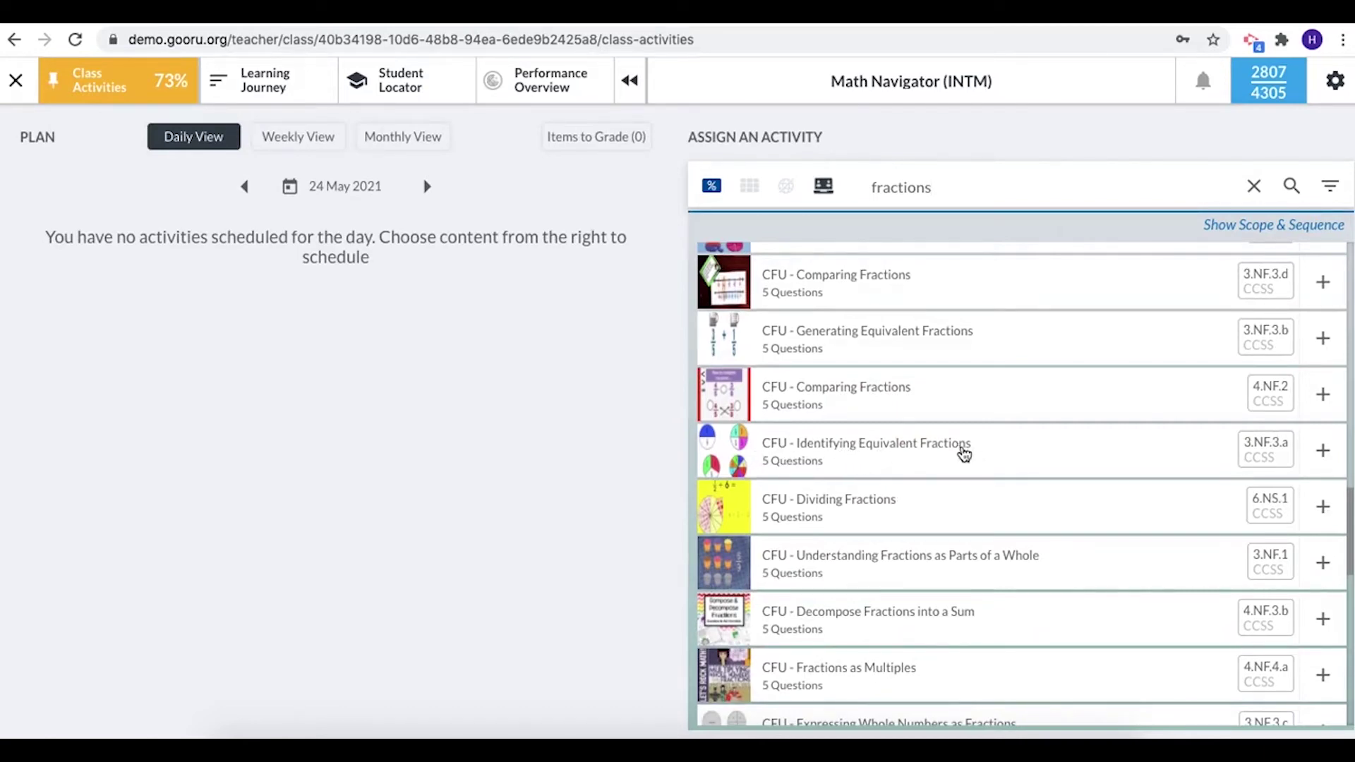
- Preview CFU - Identifying Equivalent Fractions (3.NF.3.a), browse its questions, then close the preview
left_click(769, 450)
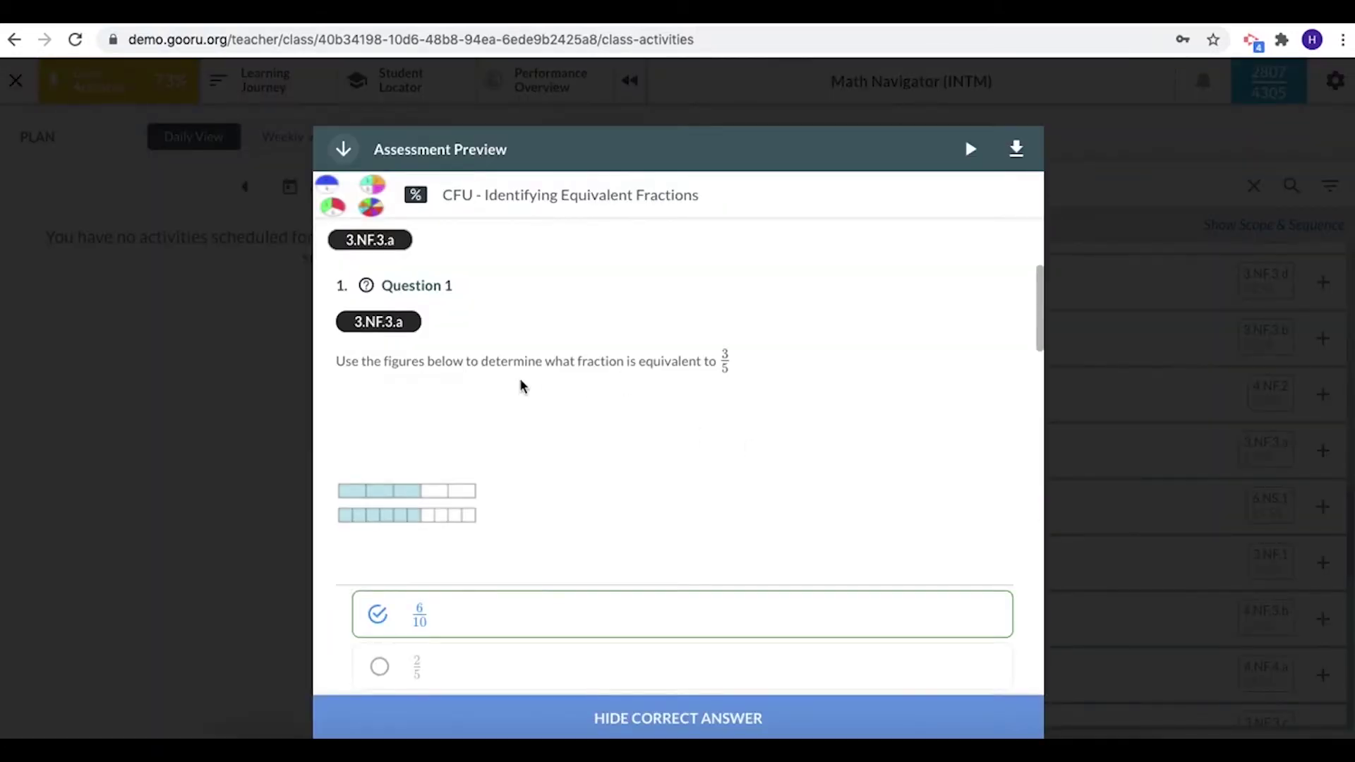
scroll(515, 388, "down", 9)
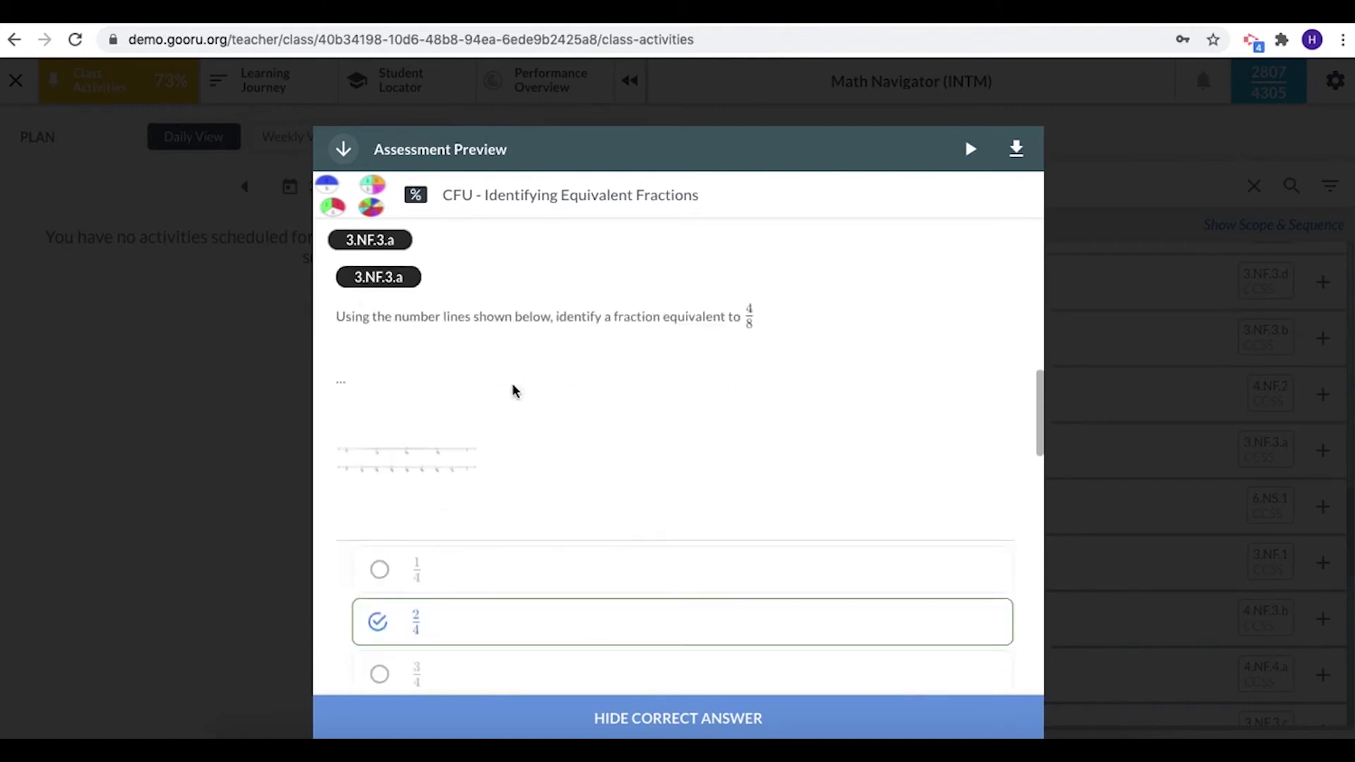
scroll(513, 390, "down", 15)
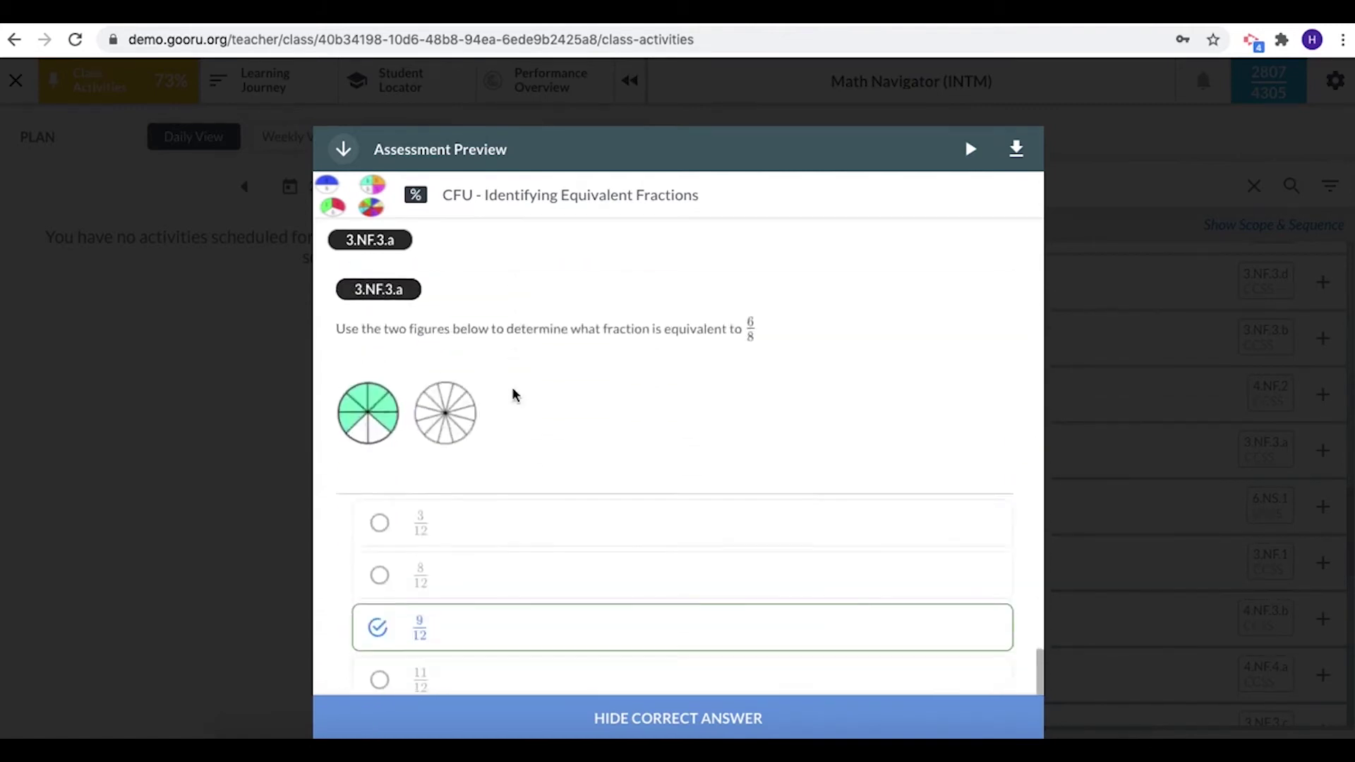
scroll(514, 393, "up", 5)
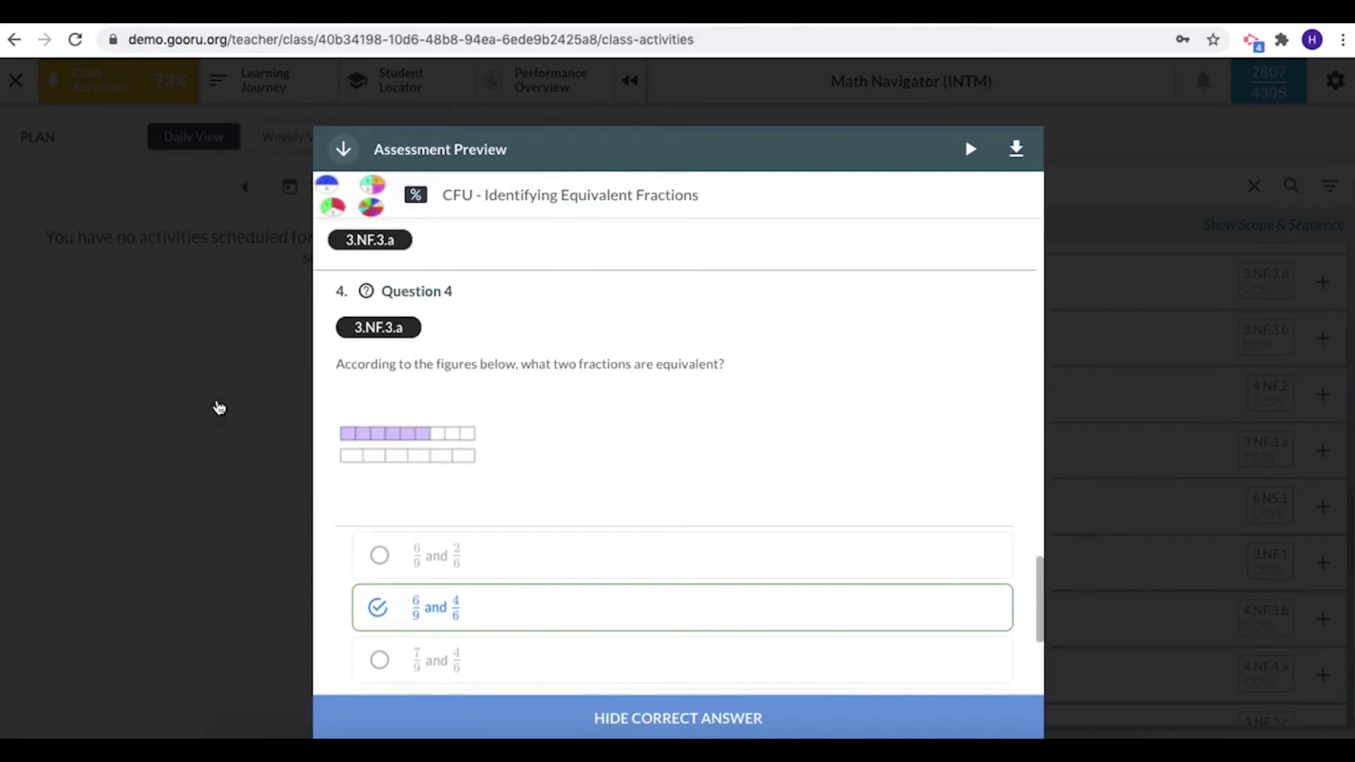
left_click(219, 408)
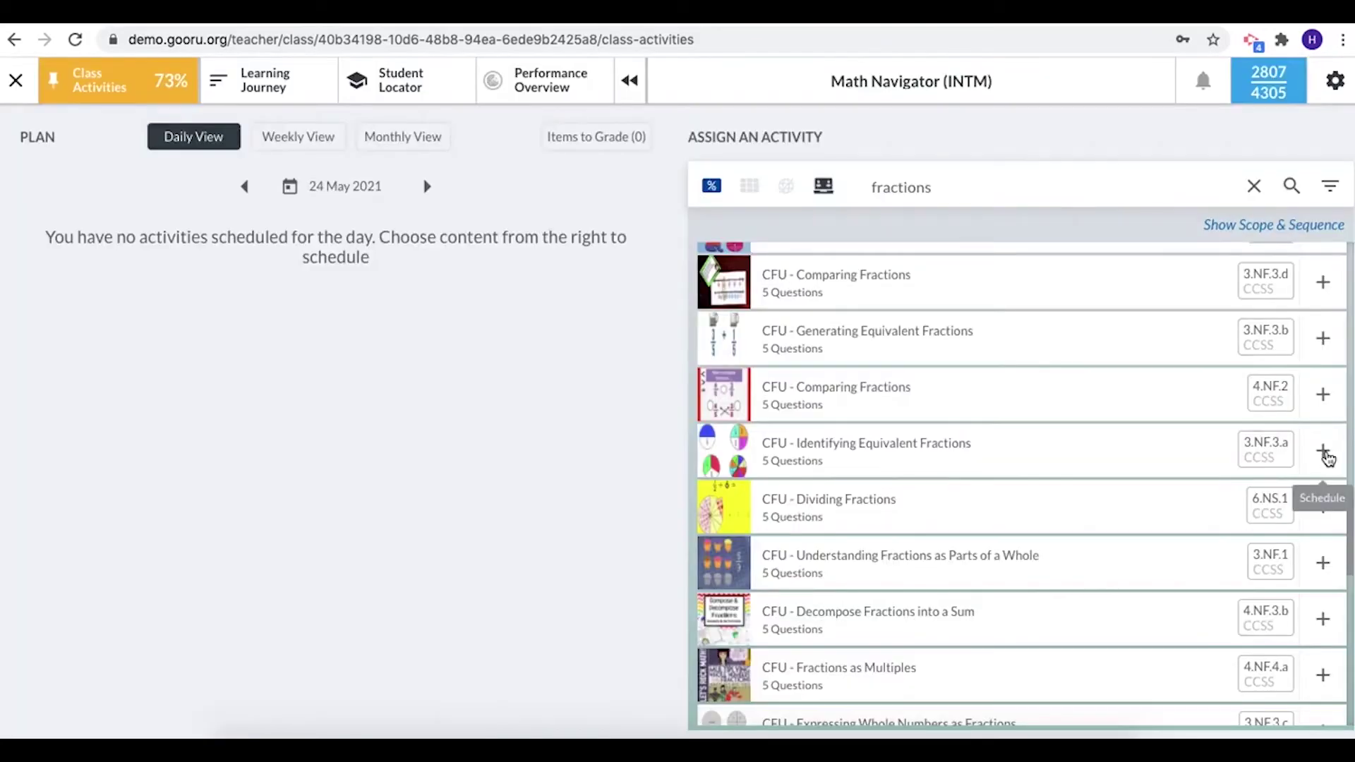
- Add CFU - Identifying Equivalent Fractions to the plan from 24 May to 28 May
left_click(1324, 452)
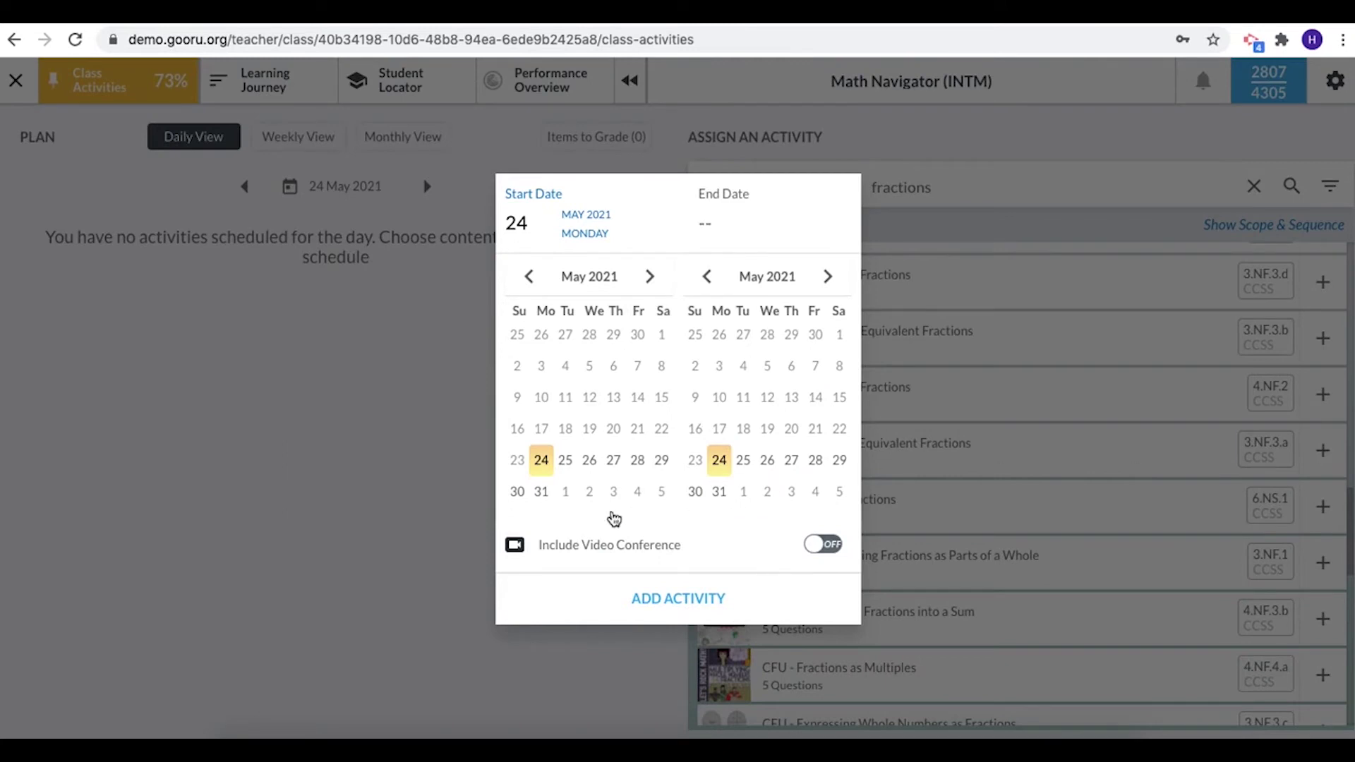
left_click(543, 460)
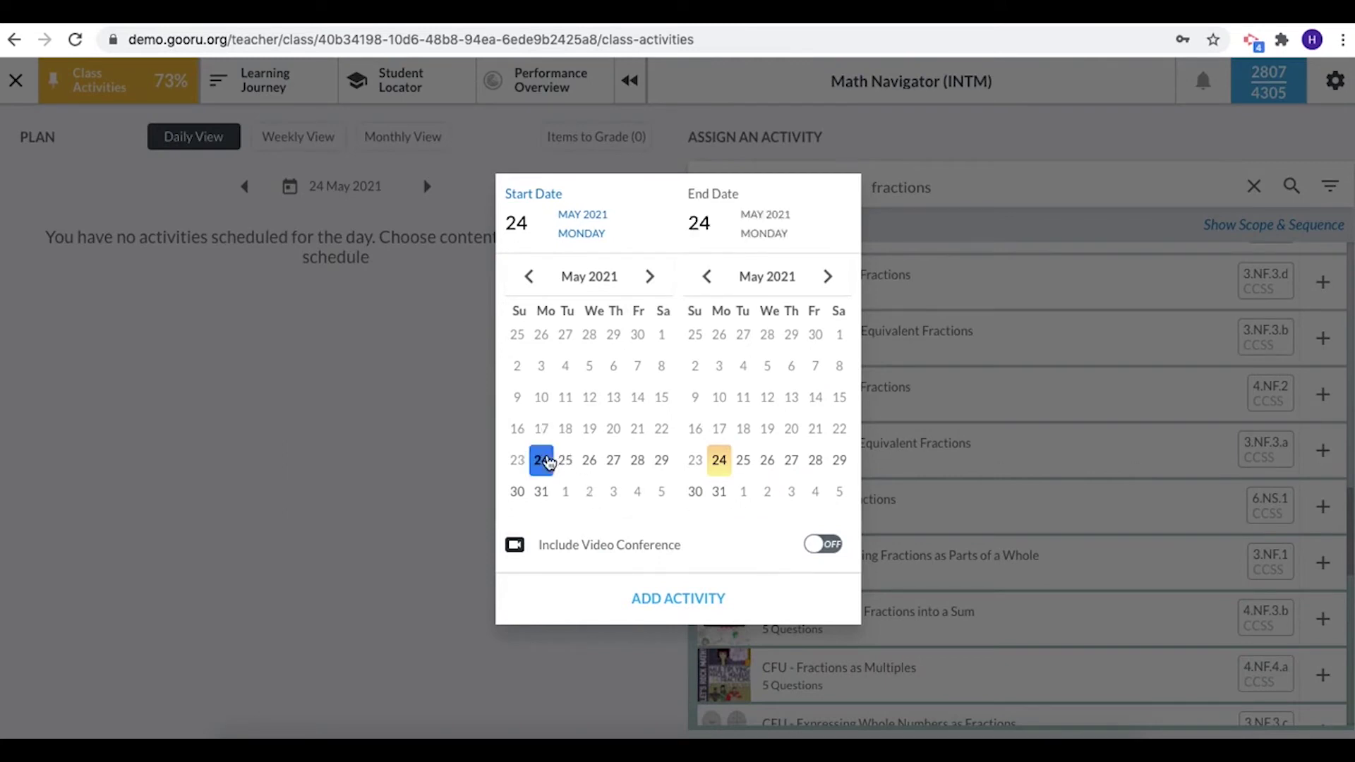
left_click(817, 462)
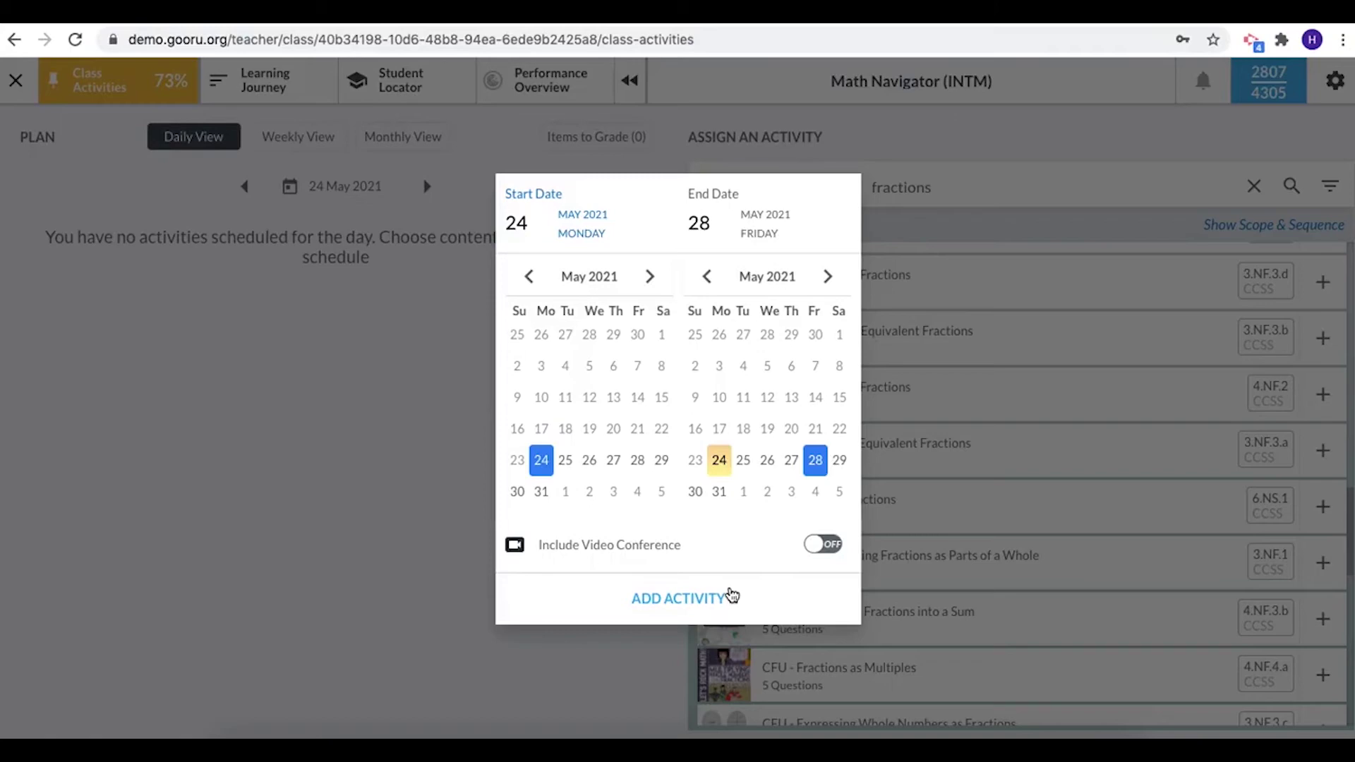
left_click(688, 598)
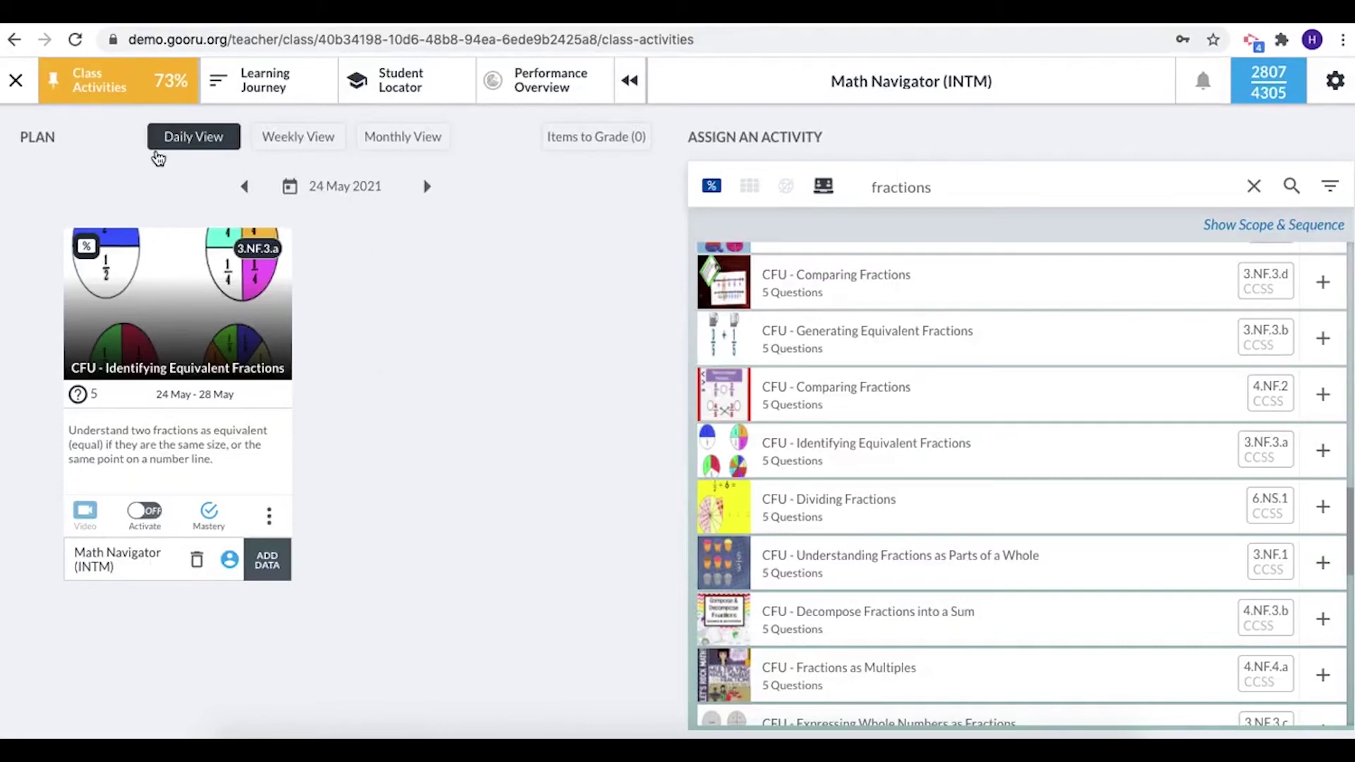
- Start a video conference for the scheduled assessment and refuse calendar access
left_click(827, 185)
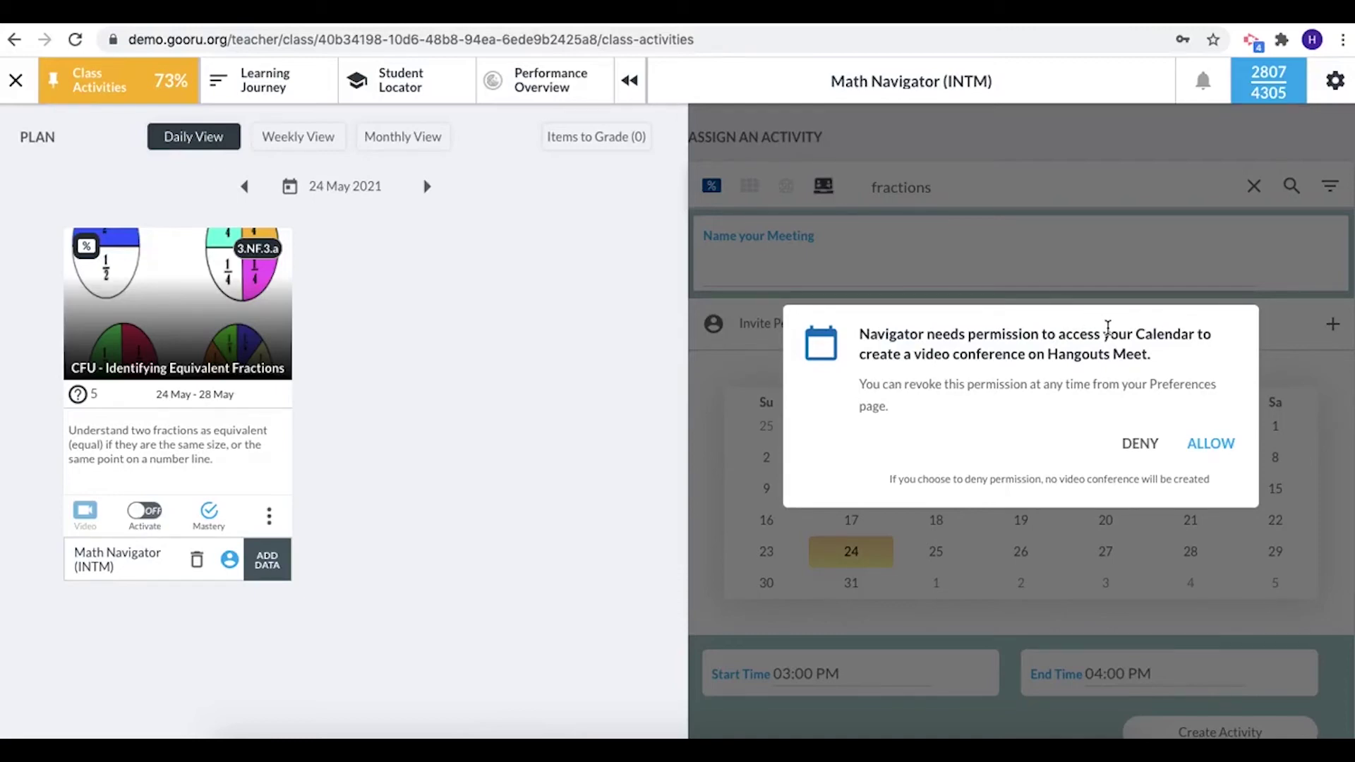
left_click(1131, 446)
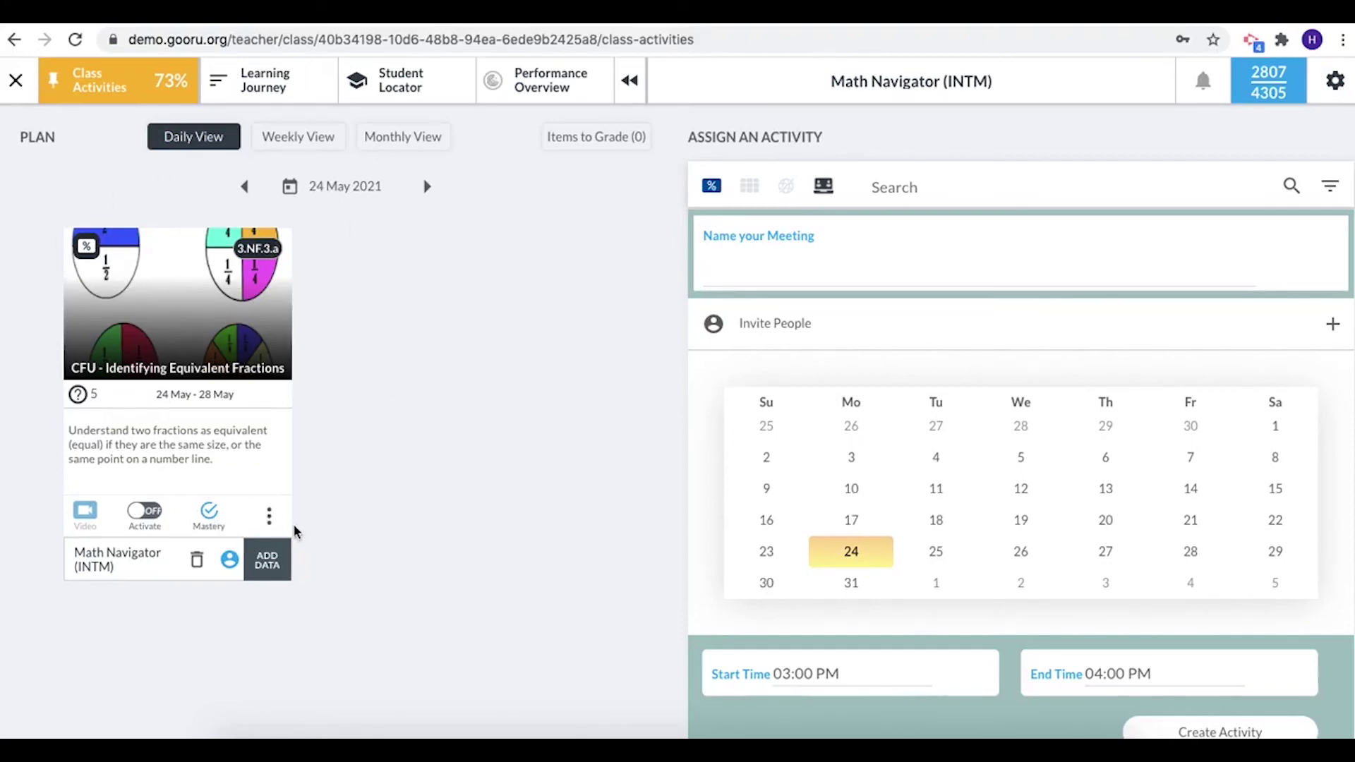
- Turn off the Mastery setting on the scheduled assessment card
left_click(209, 512)
- Turn Mastery back on and switch the assessment's Activate toggle to ON
left_click(209, 515)
left_click(145, 514)
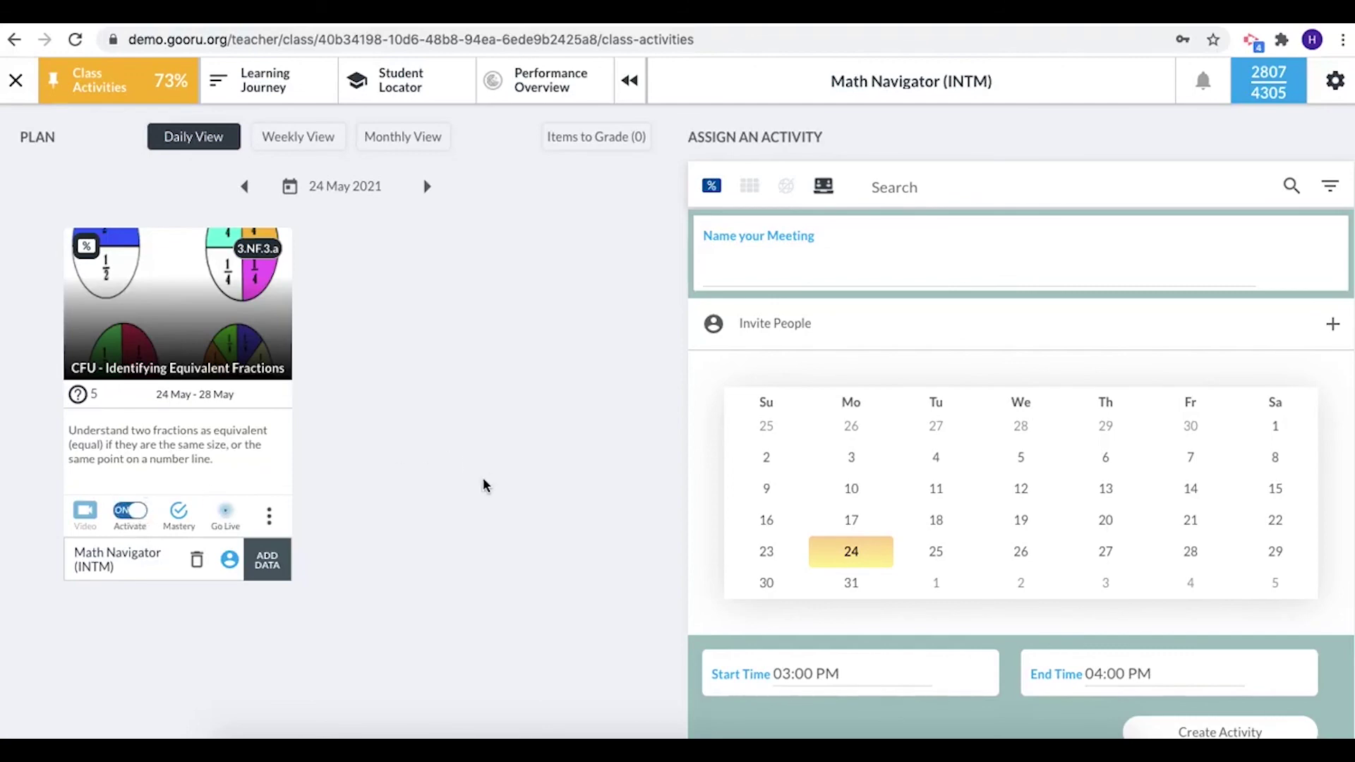